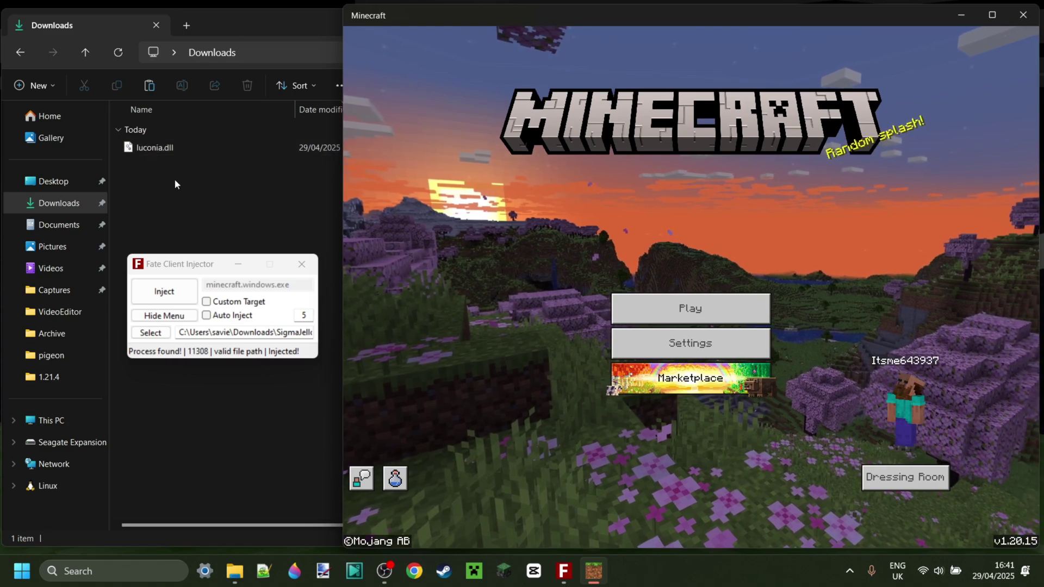
Bring the File Explorer window showing luconia.dll in Downloads to the front.
click(219, 208)
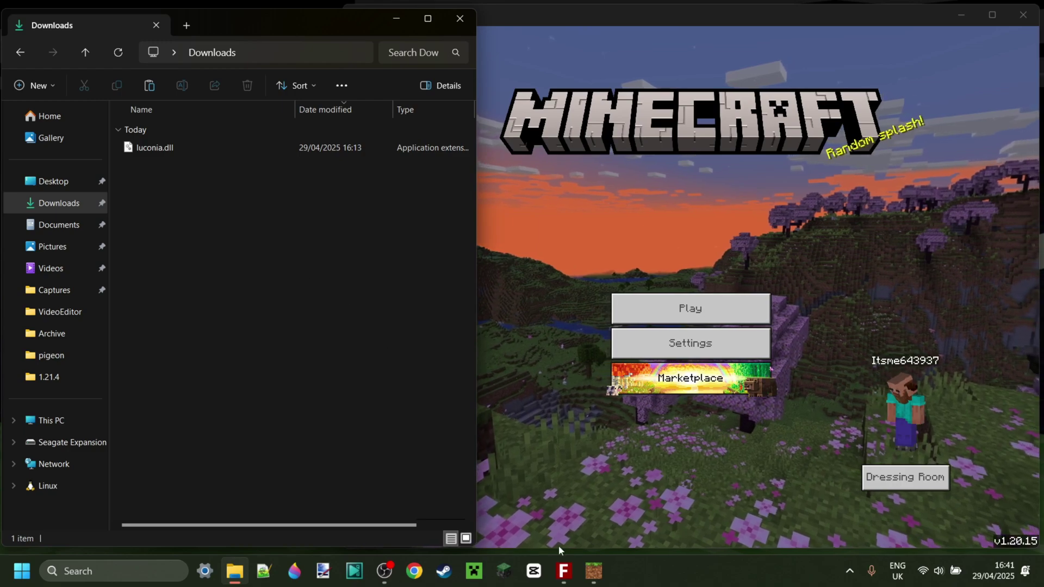
Select luconia.dll from Downloads in Fate Client Injector and inject it into Minecraft.
click(563, 571)
mouse_move(189, 276)
mouse_down()
mouse_move(222, 304)
mouse_move(246, 282)
mouse_up()
click(209, 345)
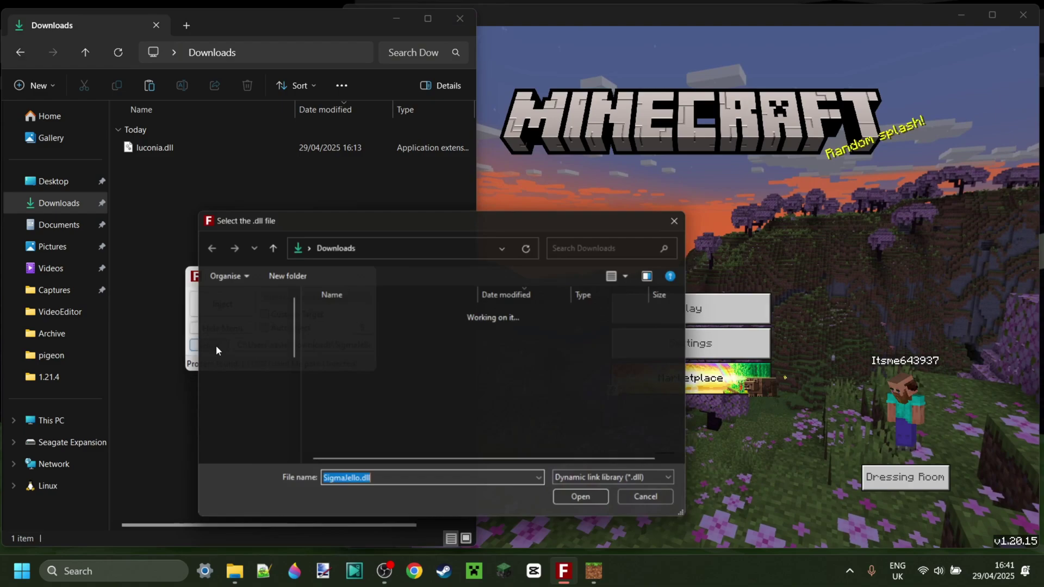
click(350, 337)
double_click(351, 336)
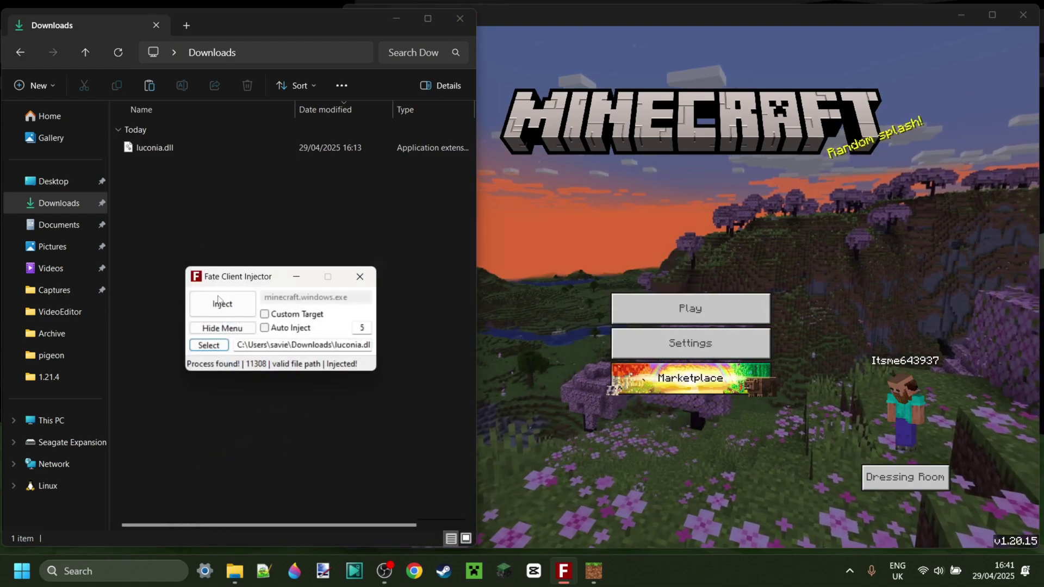
click(222, 304)
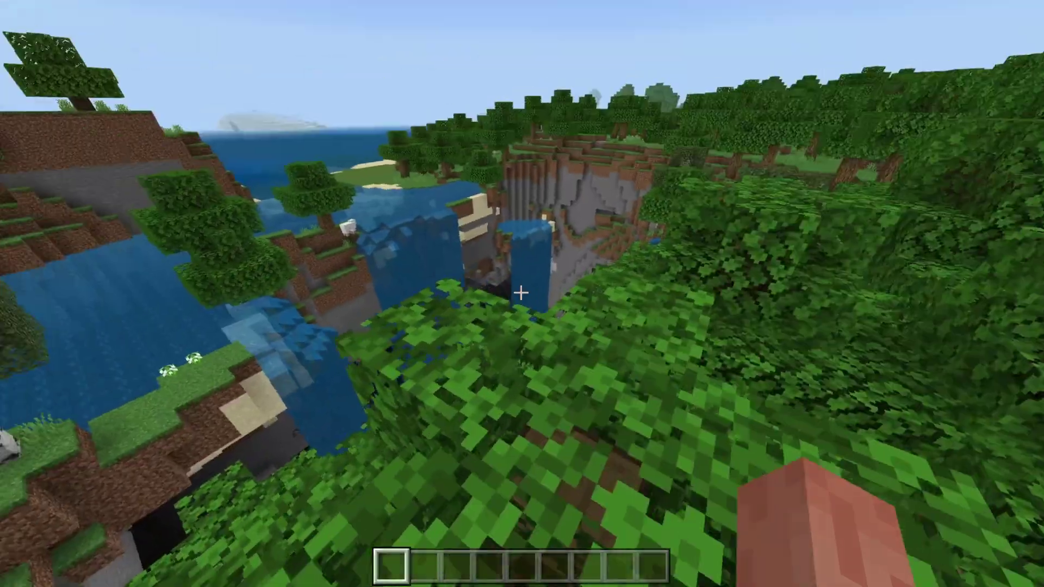
Cycle the camera through third-person, front and first-person views, then summon the Mod Menu launcher with Right Shift.
key(F5)
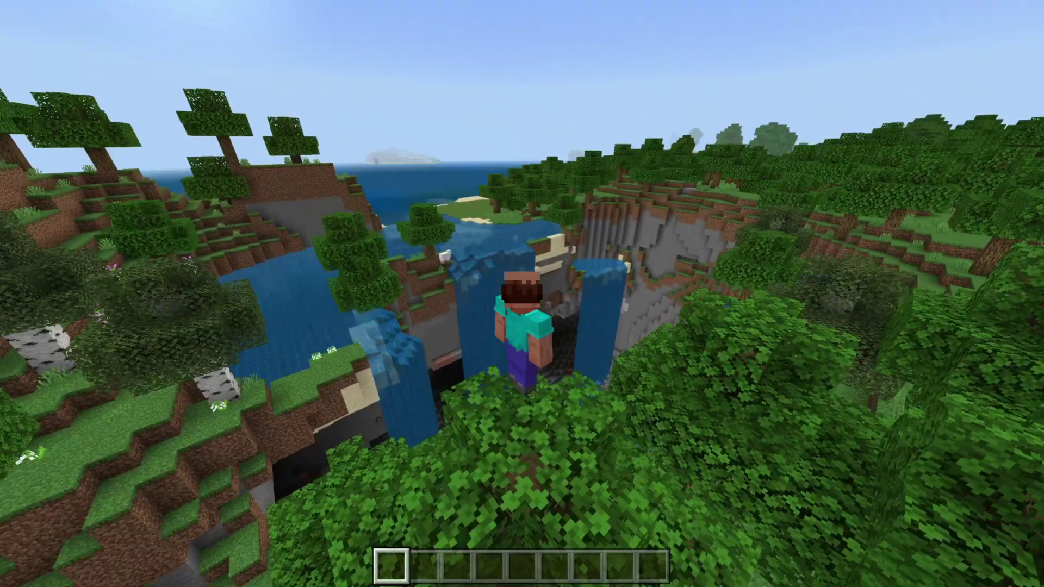
key(F5)
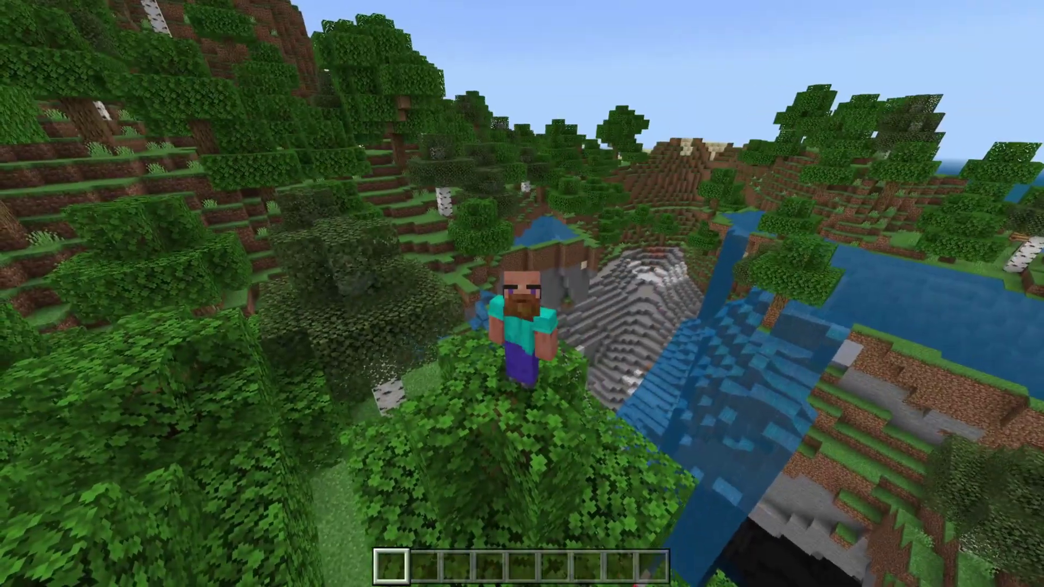
key(F5)
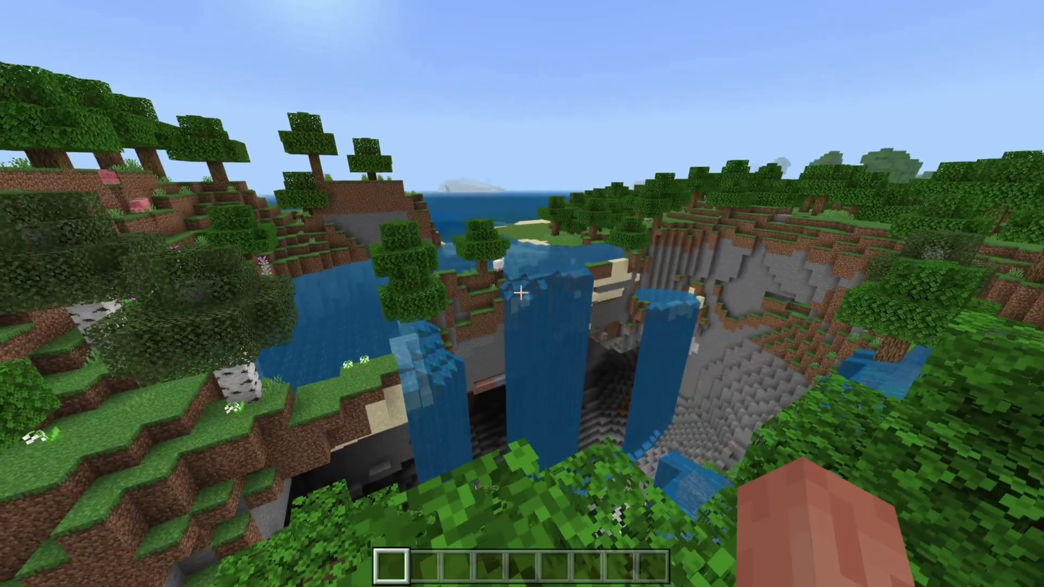
key(Shift_R)
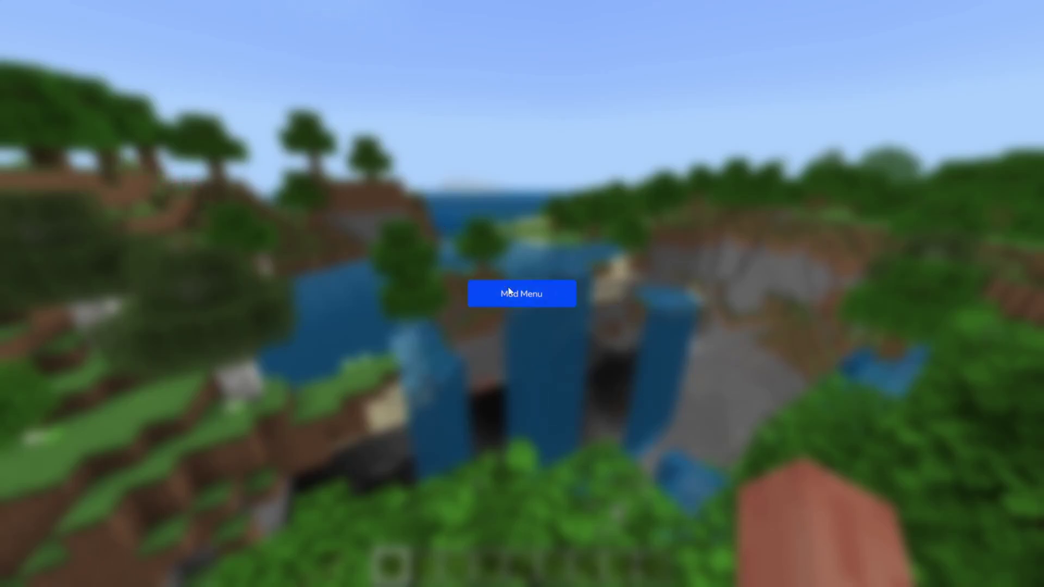
Open the Beta Mod Menu's module list from the Mod Menu button.
click(543, 294)
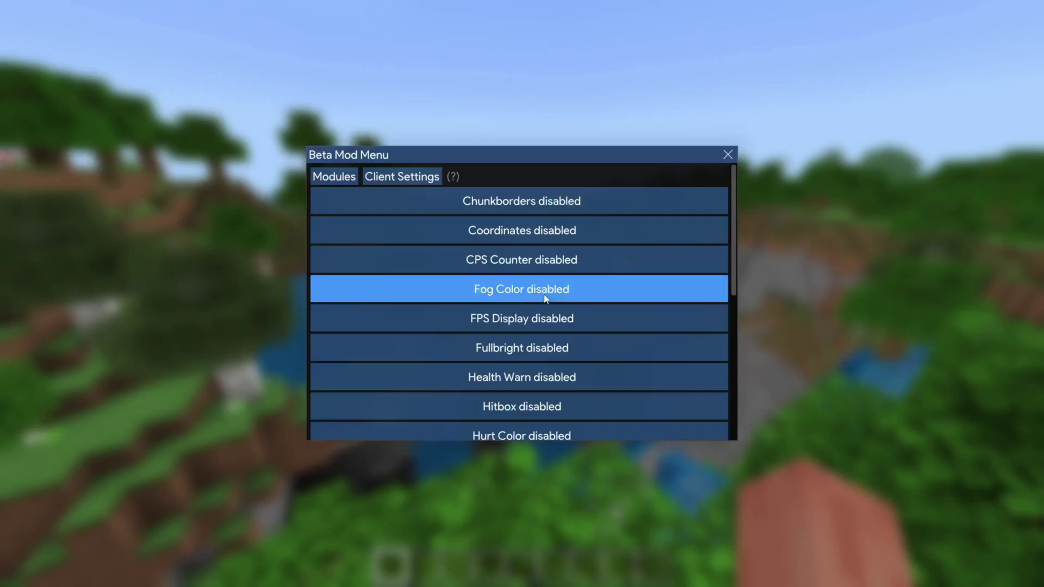
scroll(613, 233, down, 5)
scroll(613, 237, down, 2)
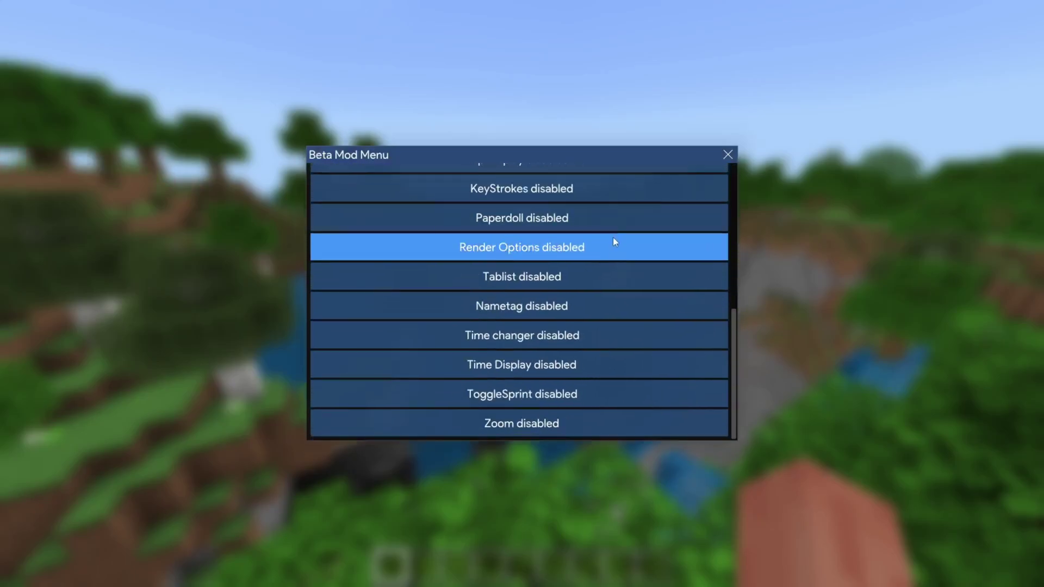
scroll(612, 243, up, 6)
scroll(588, 237, up, 2)
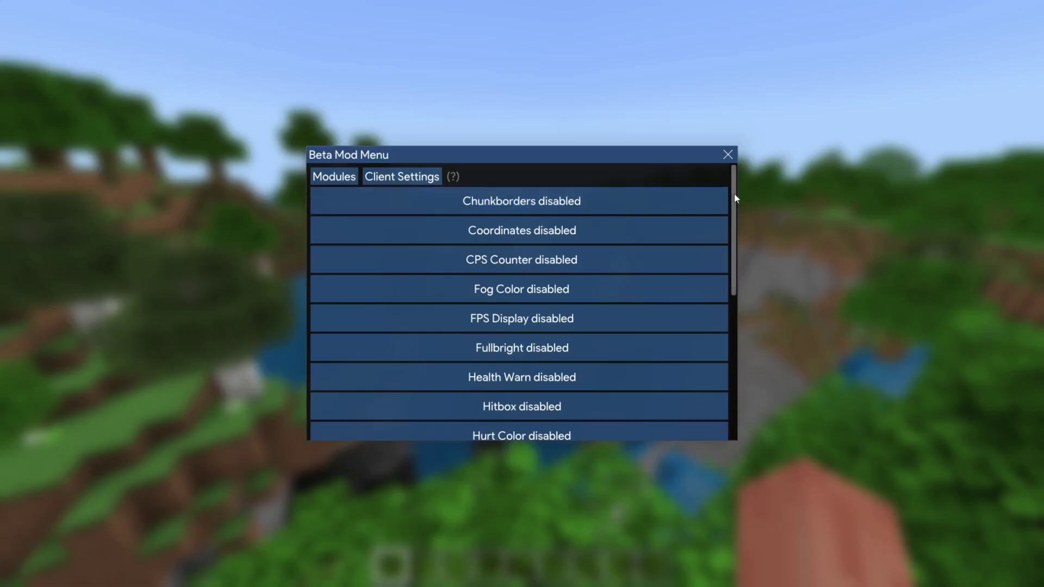
mouse_move(736, 199)
mouse_down()
mouse_move(755, 353)
mouse_move(745, 153)
mouse_up()
drag(737, 231, 744, 380)
scroll(575, 286, up, 5)
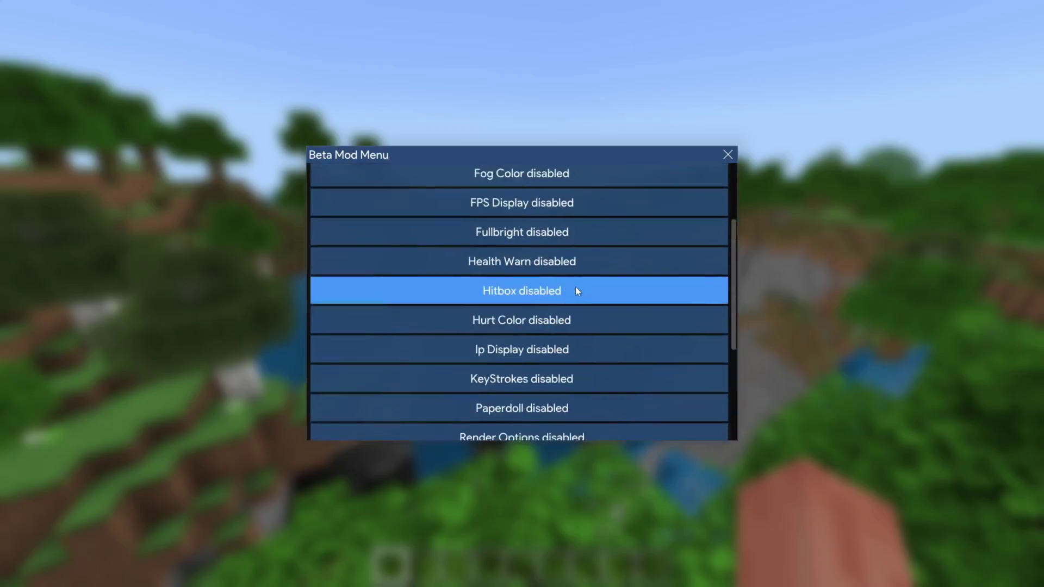
scroll(575, 287, up, 3)
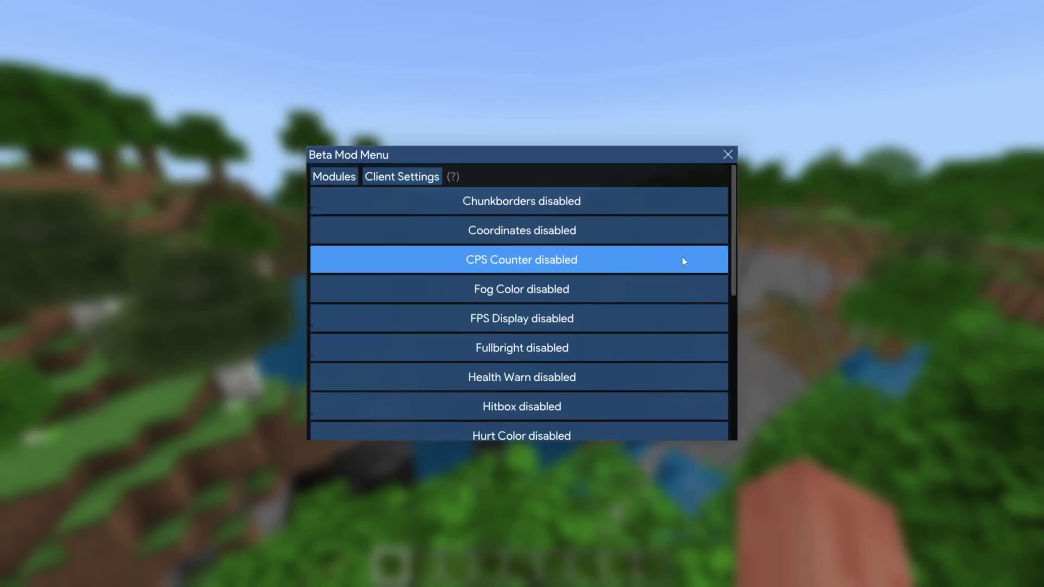
Switch back and forth between the Modules and Client Settings tabs.
click(405, 178)
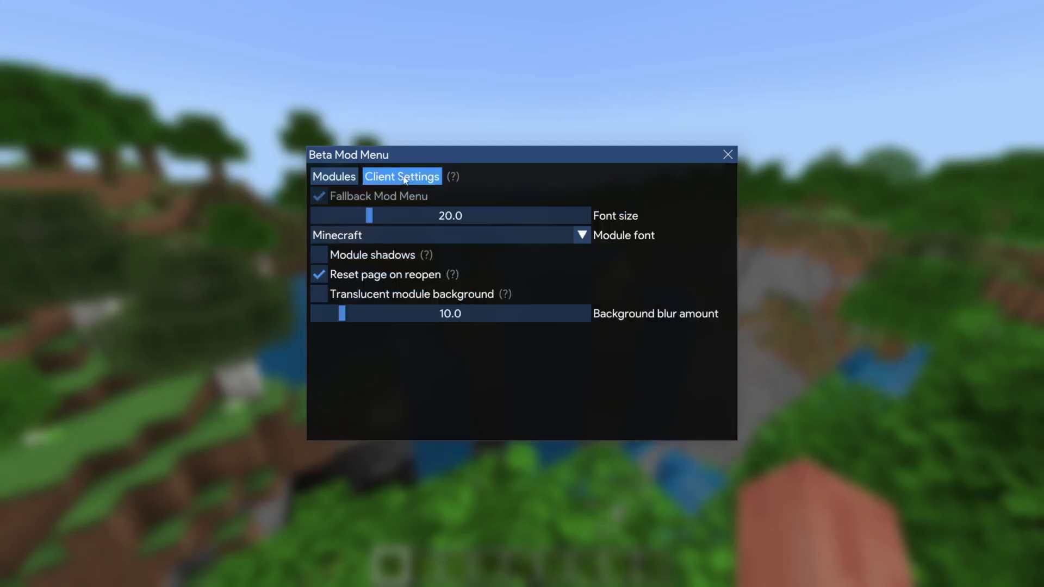
click(349, 178)
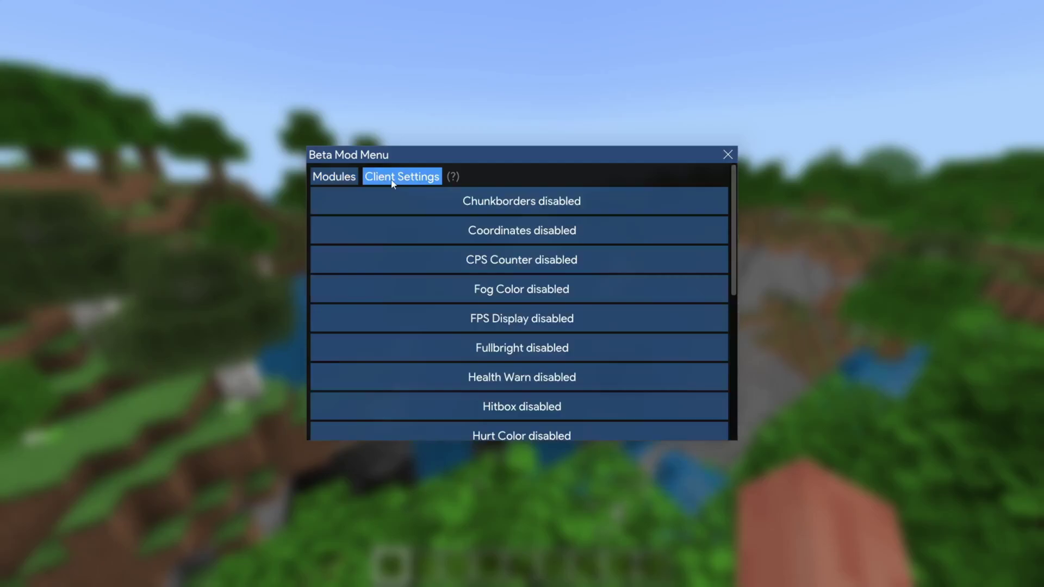
click(392, 184)
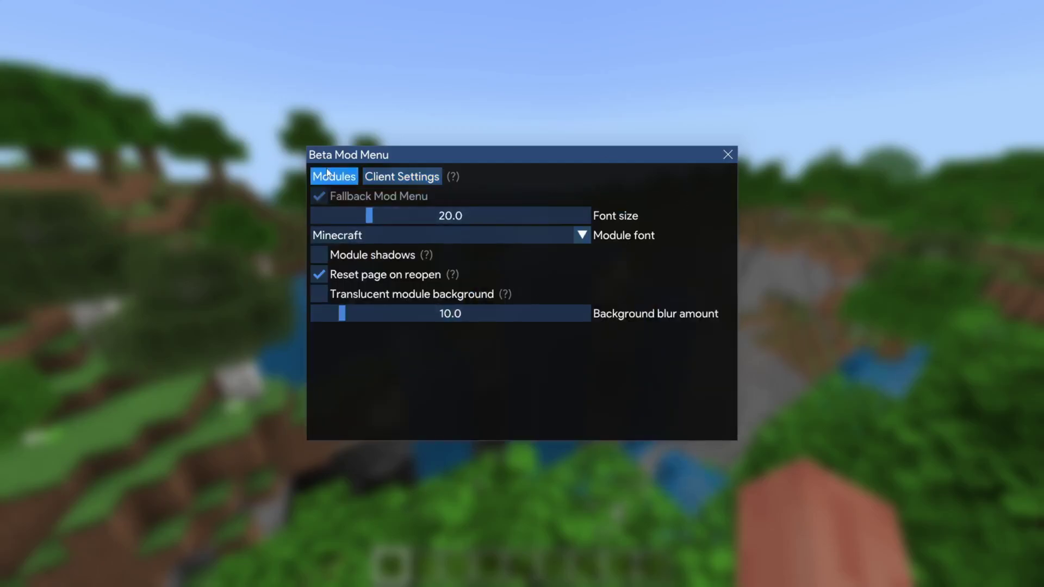
click(356, 176)
scroll(603, 237, down, 3)
scroll(595, 238, down, 3)
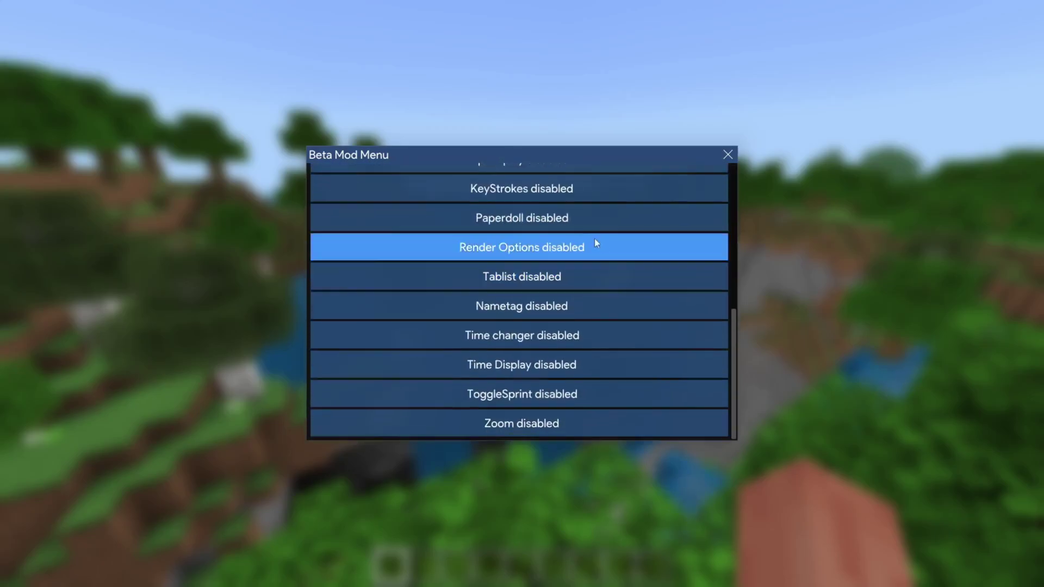
View Render Options, then return to Modules and enable Coordinates.
click(554, 249)
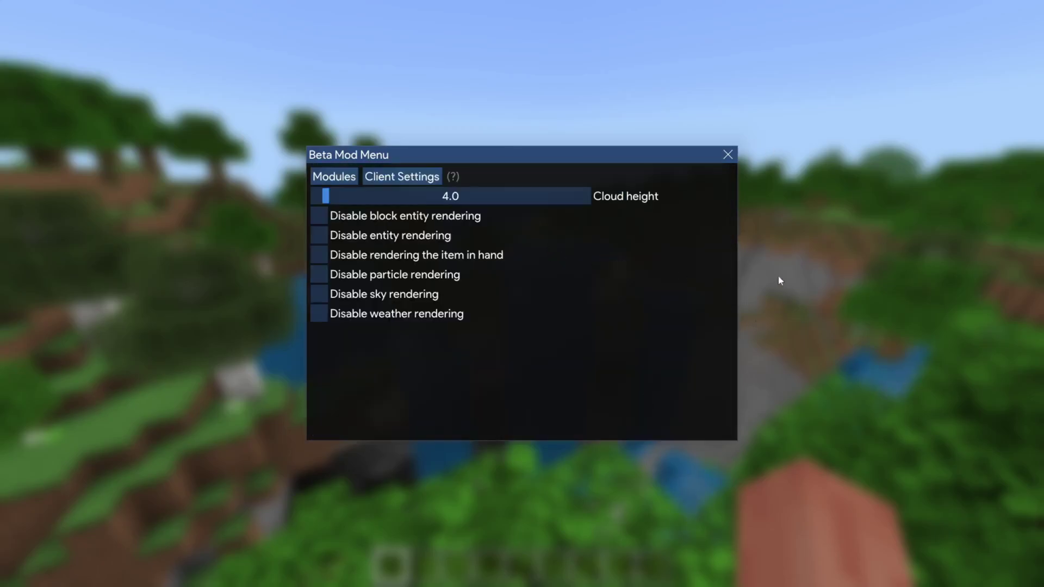
click(323, 176)
scroll(599, 246, down, 3)
scroll(595, 247, down, 2)
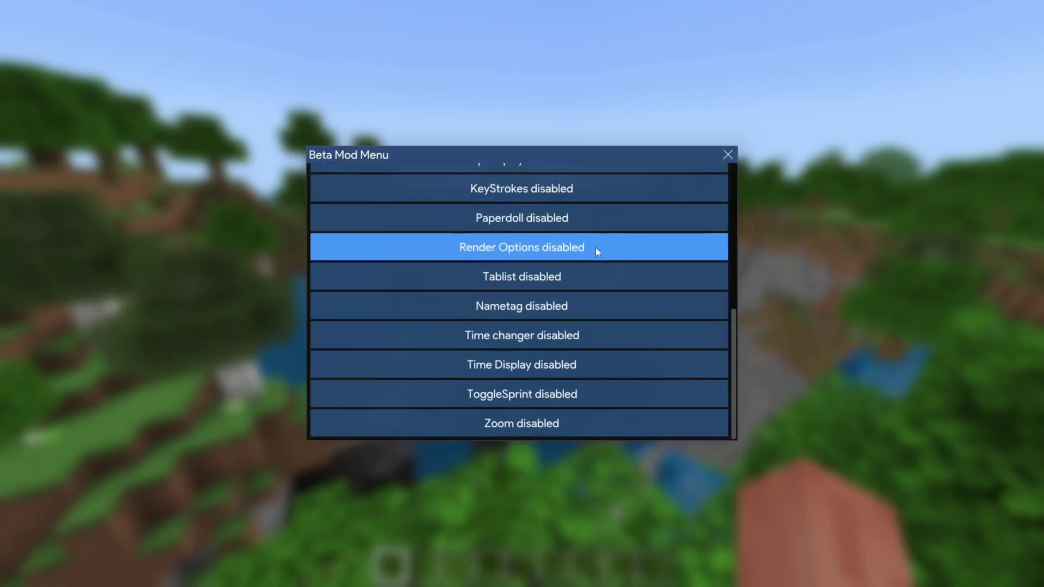
scroll(584, 230, up, 3)
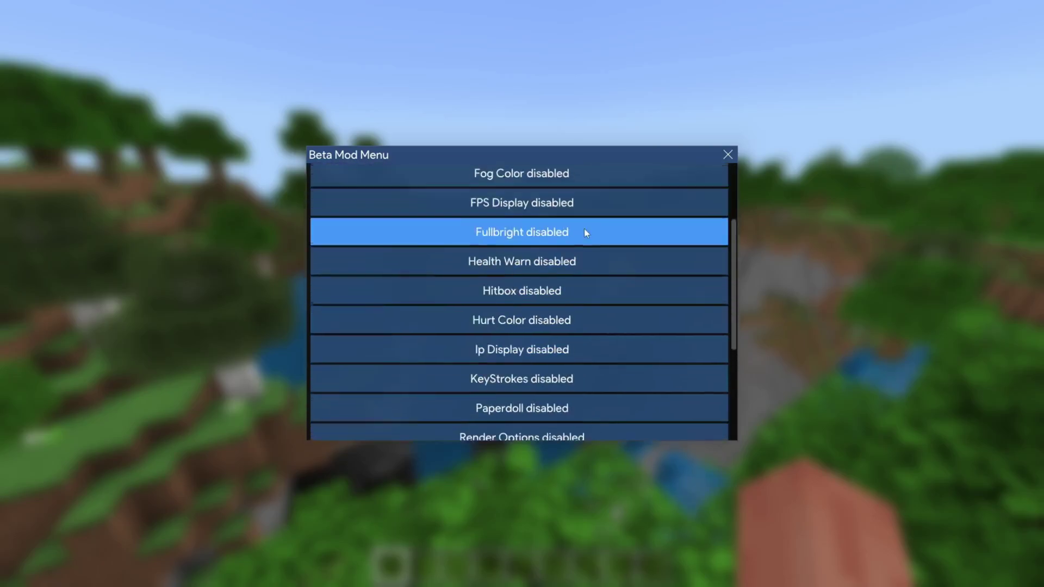
scroll(584, 227, up, 2)
click(584, 230)
Disable the Coordinates module and close the mod menu with Escape.
click(593, 231)
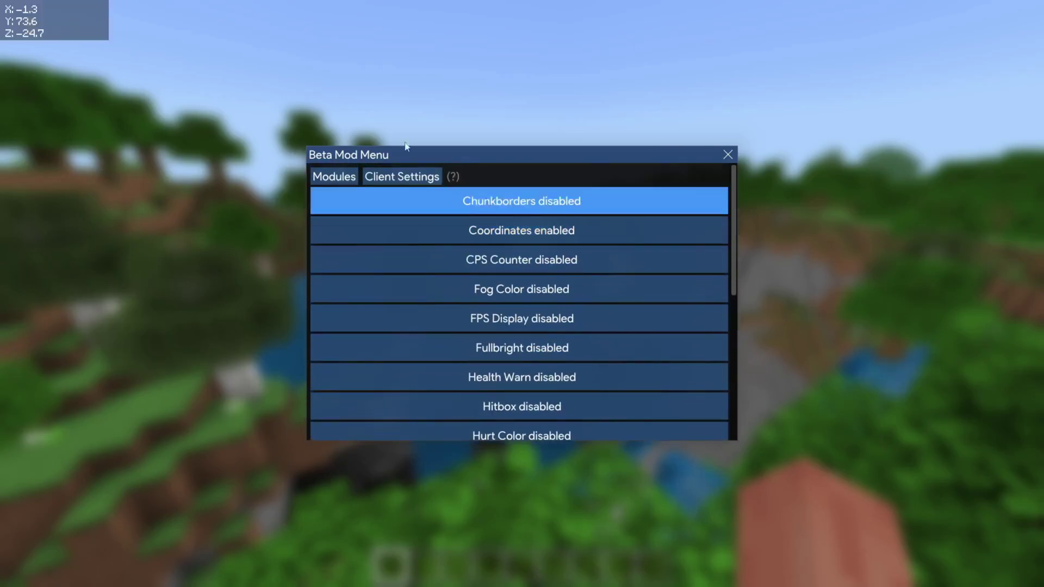
click(519, 232)
key(Escape)
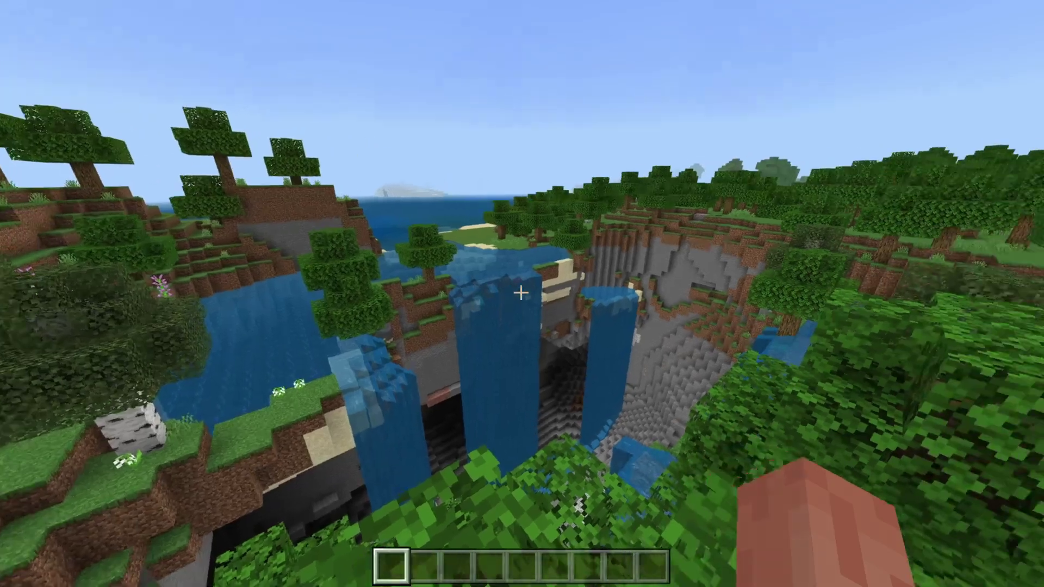
Cycle between front-facing third-person and first-person camera views from the treetop.
key(F5)
key(F5)
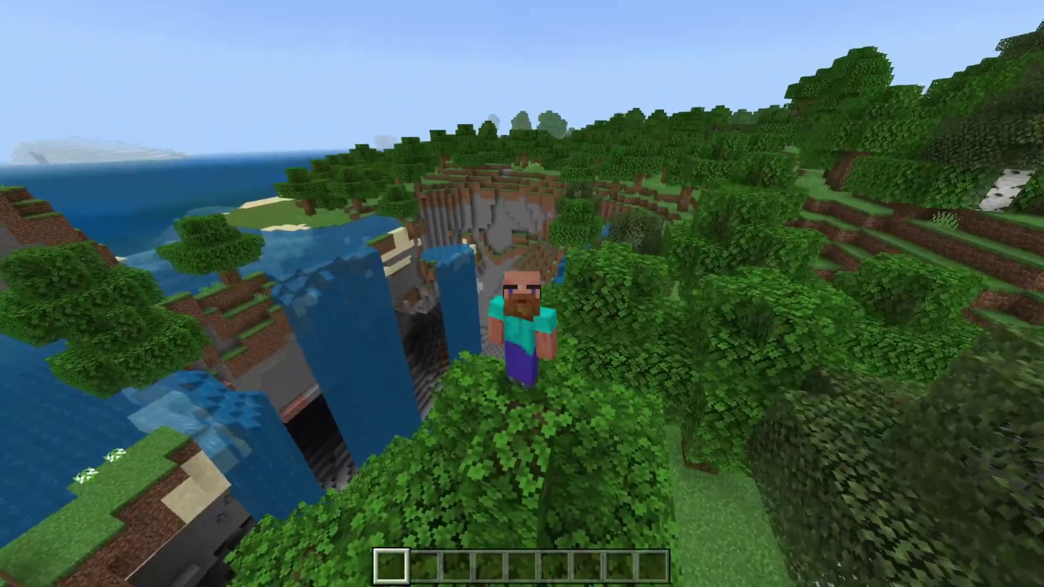
key(F5)
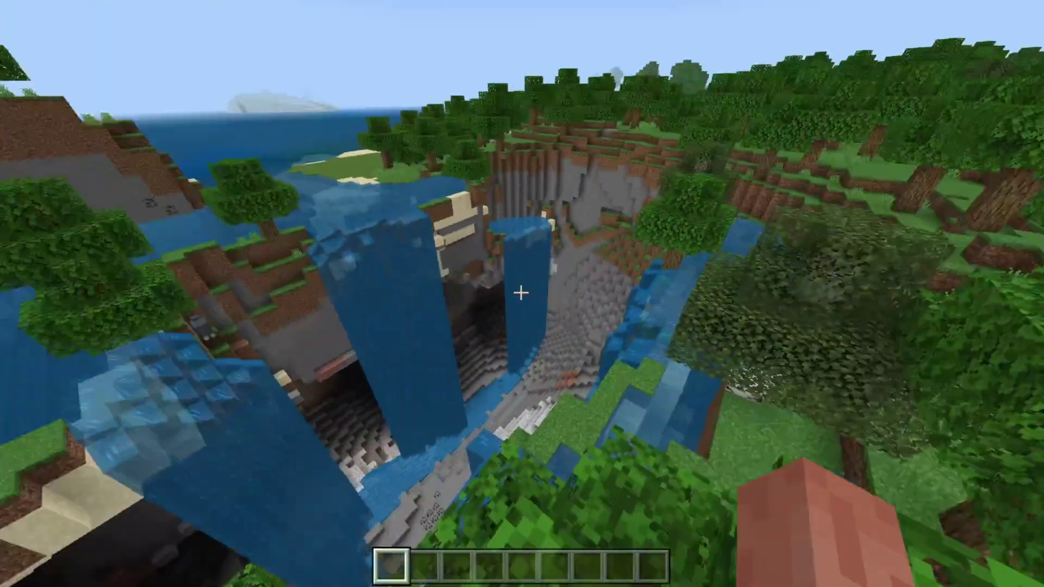
key(F5)
key(F5)
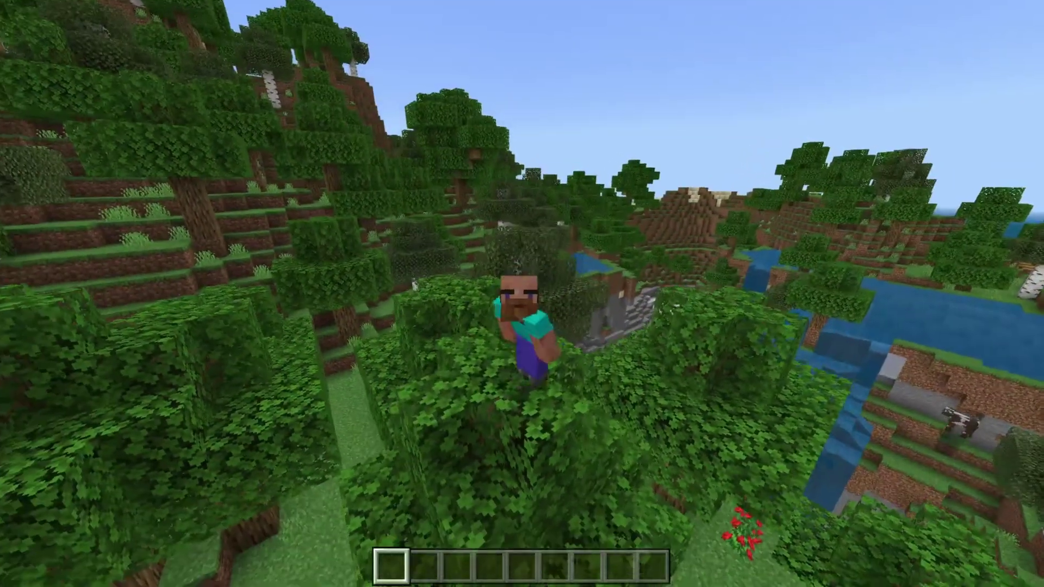